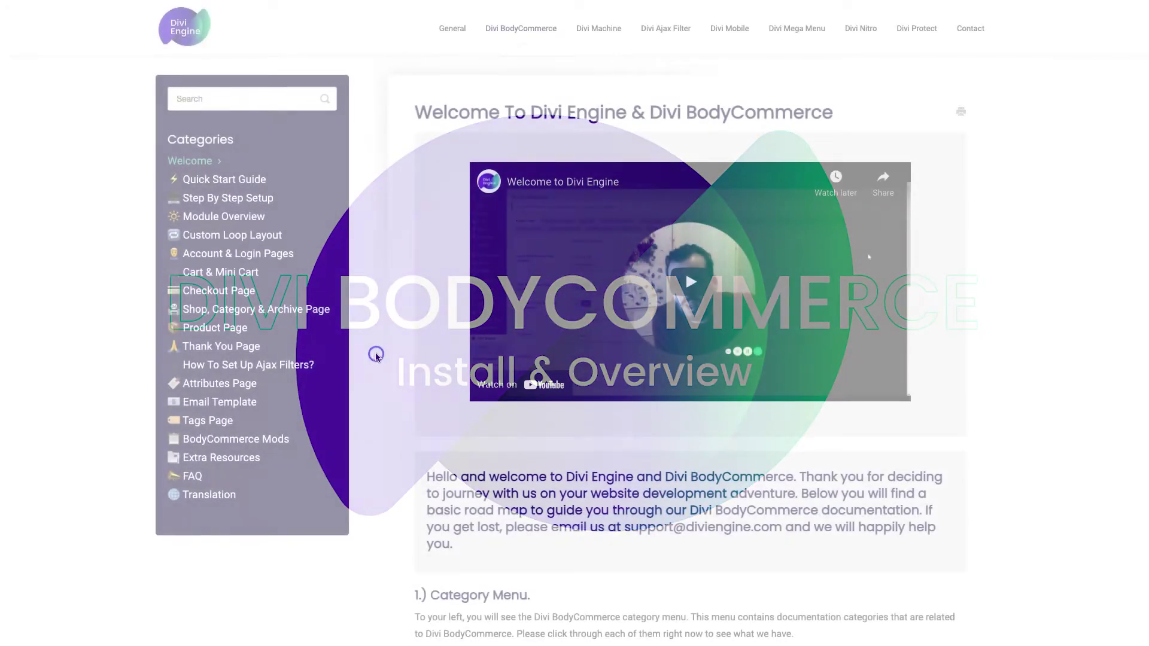
Scroll through the help.diviengine.com welcome article to the video documentation section and back
{"action": "scroll", "coordinate": [375, 358], "scroll_direction": "down", "scroll_amount": 3}
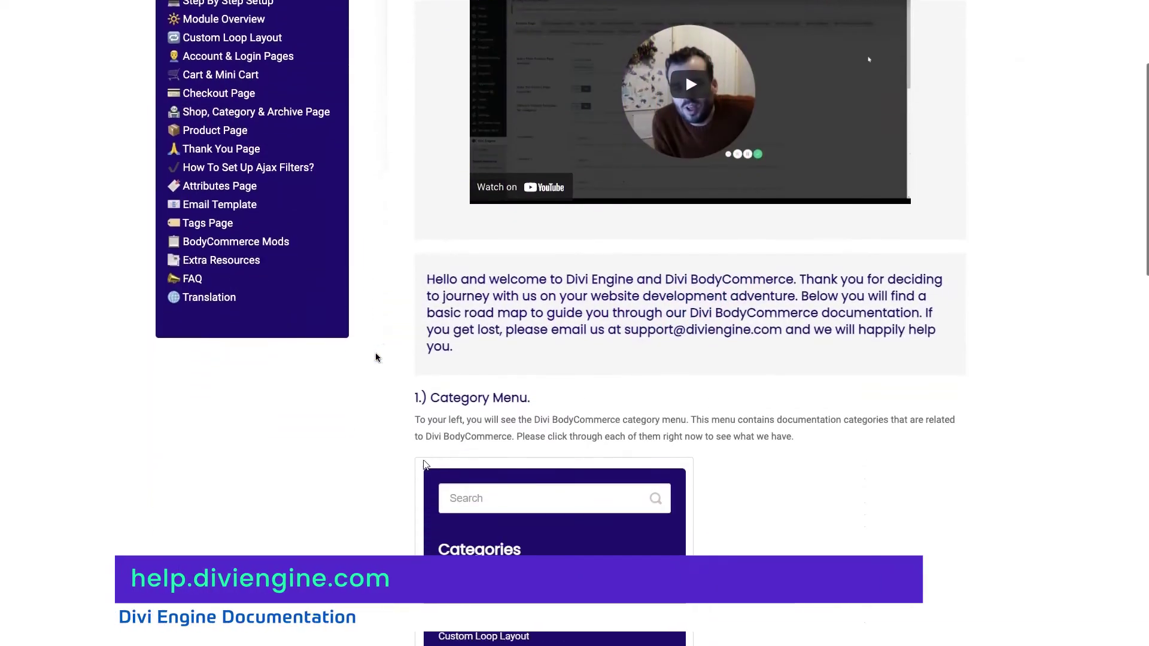
{"action": "scroll", "coordinate": [375, 358], "scroll_direction": "down", "scroll_amount": 8}
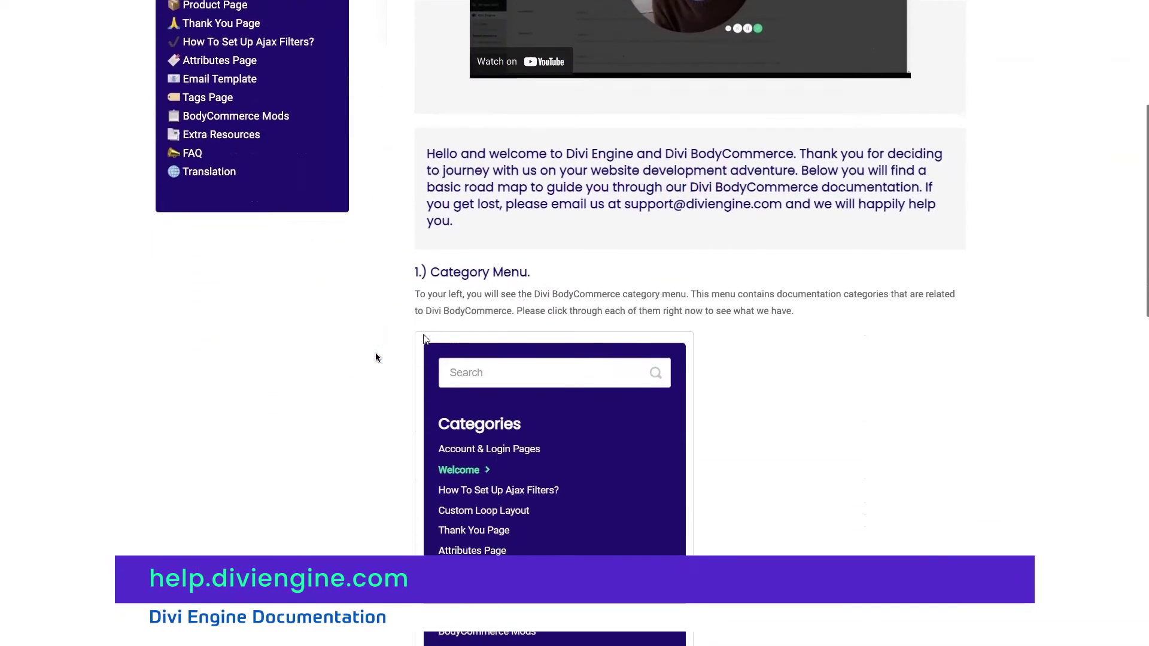
{"action": "scroll", "coordinate": [376, 357], "scroll_direction": "down", "scroll_amount": 8}
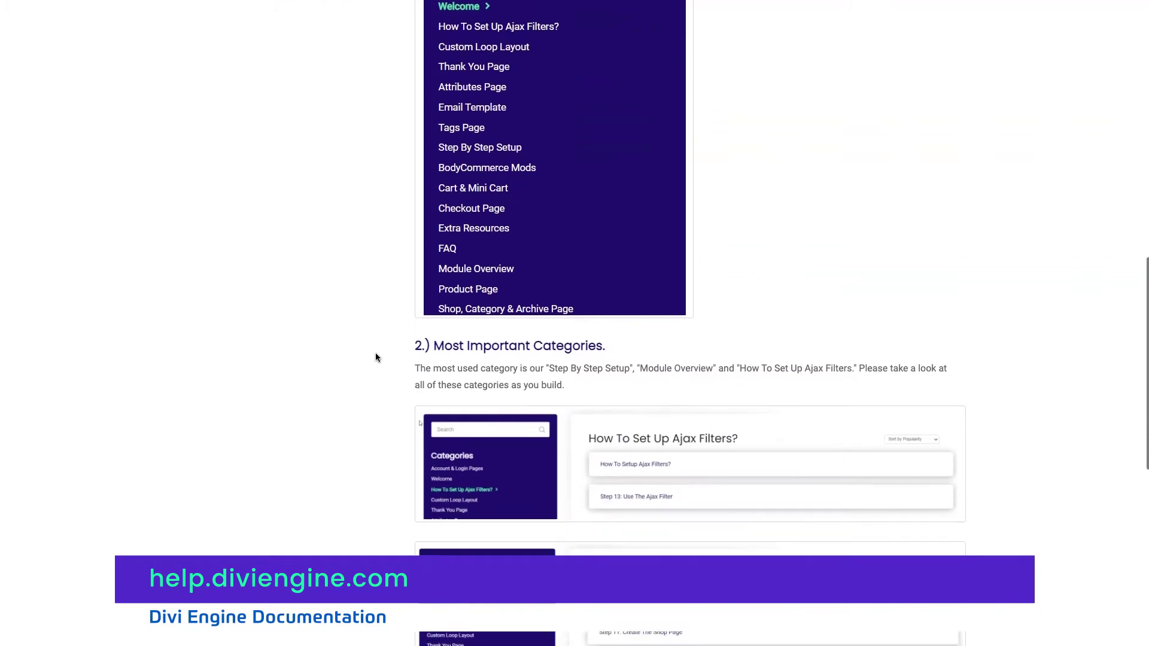
{"action": "scroll", "coordinate": [376, 357], "scroll_direction": "down", "scroll_amount": 3}
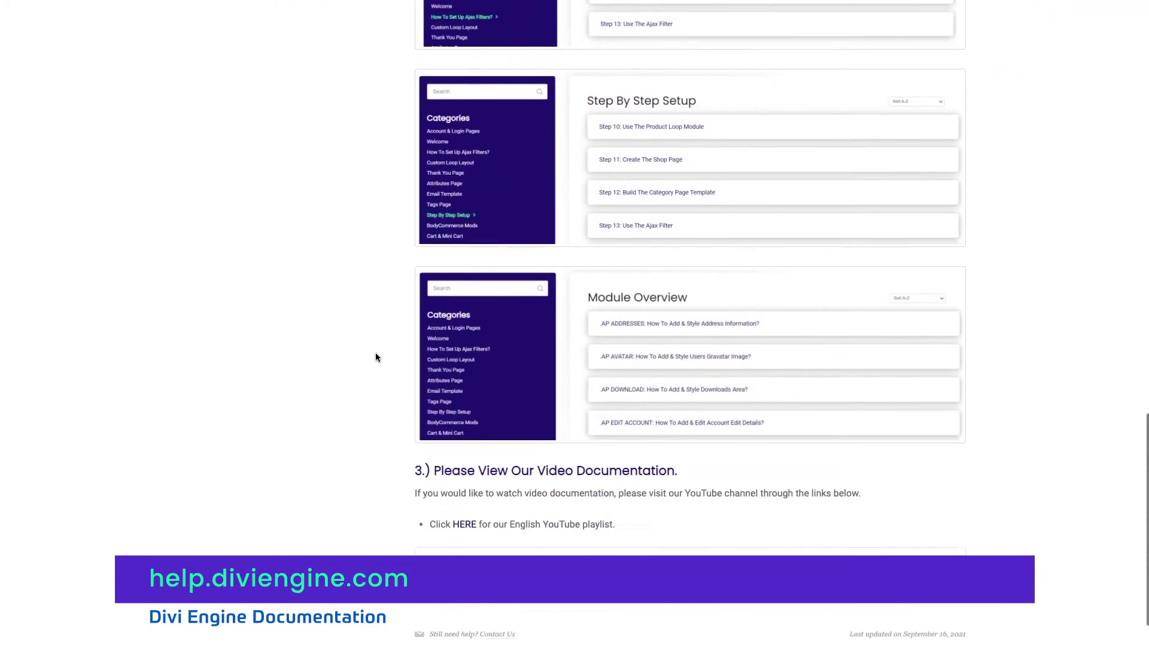
{"action": "scroll", "coordinate": [375, 358], "scroll_direction": "up", "scroll_amount": 8}
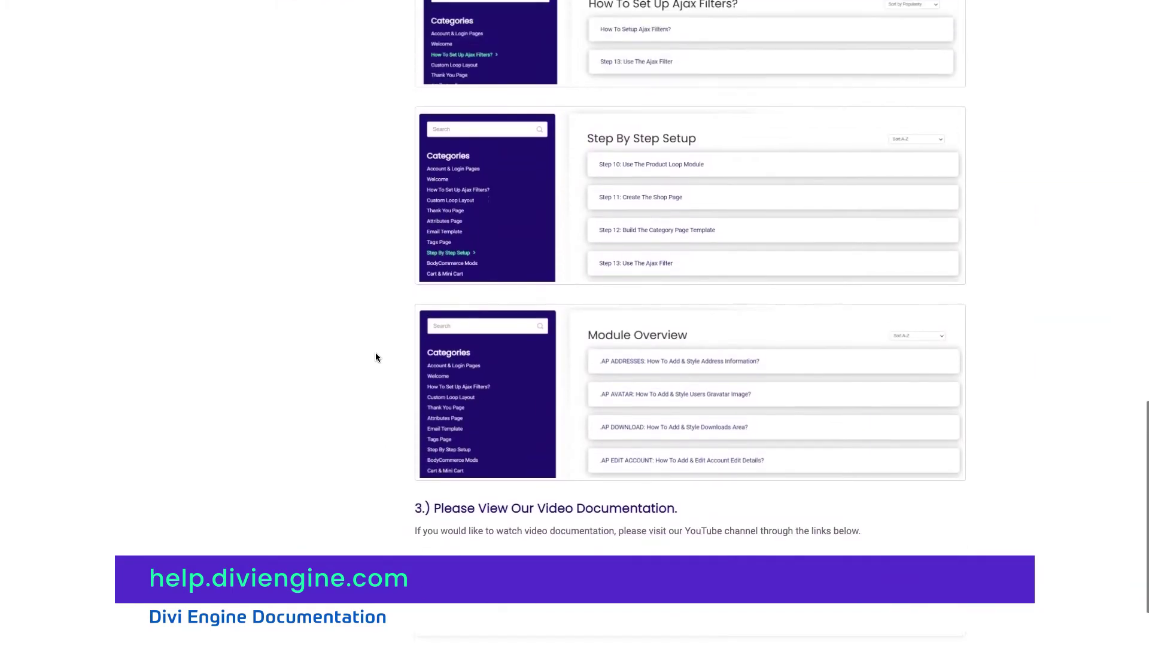
{"action": "scroll", "coordinate": [375, 357], "scroll_direction": "up", "scroll_amount": 4}
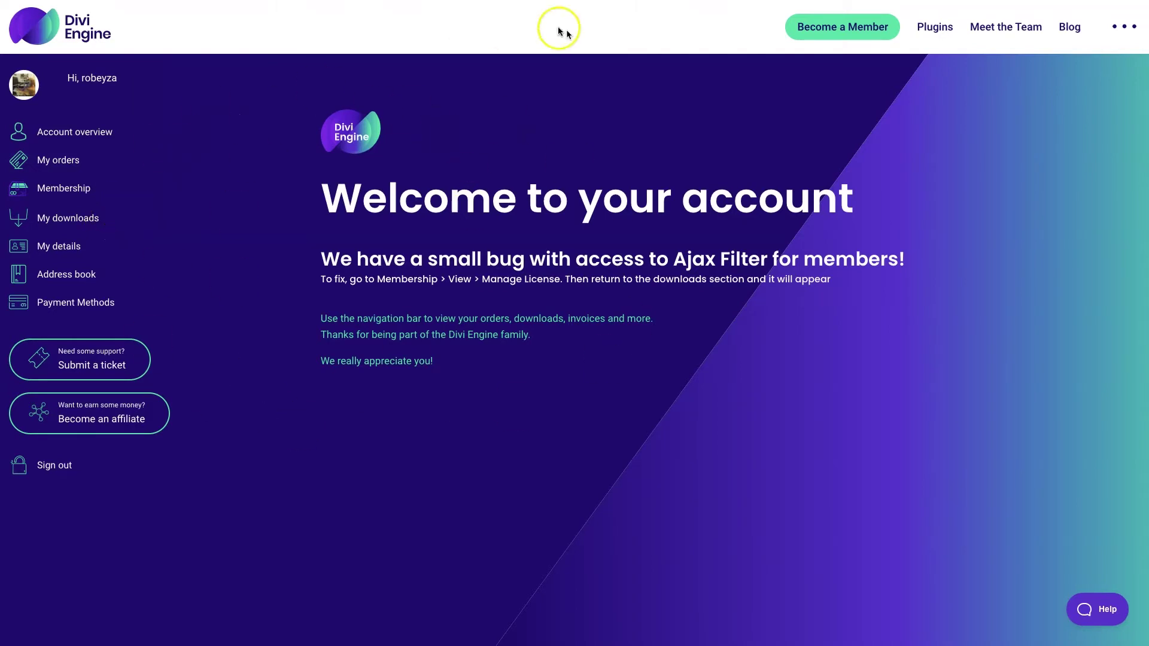
Download divi-bodycommerce.6.2.5.1.zip from the account's My downloads list
{"action": "left_click", "coordinate": [93, 218]}
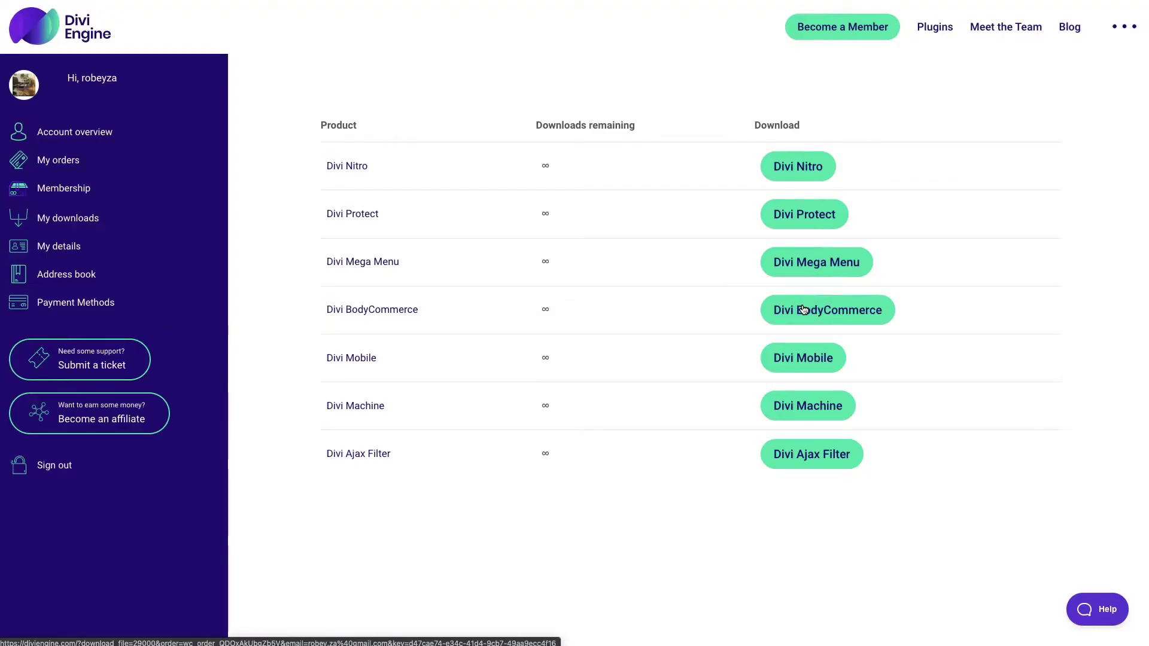
{"action": "left_click", "coordinate": [804, 309]}
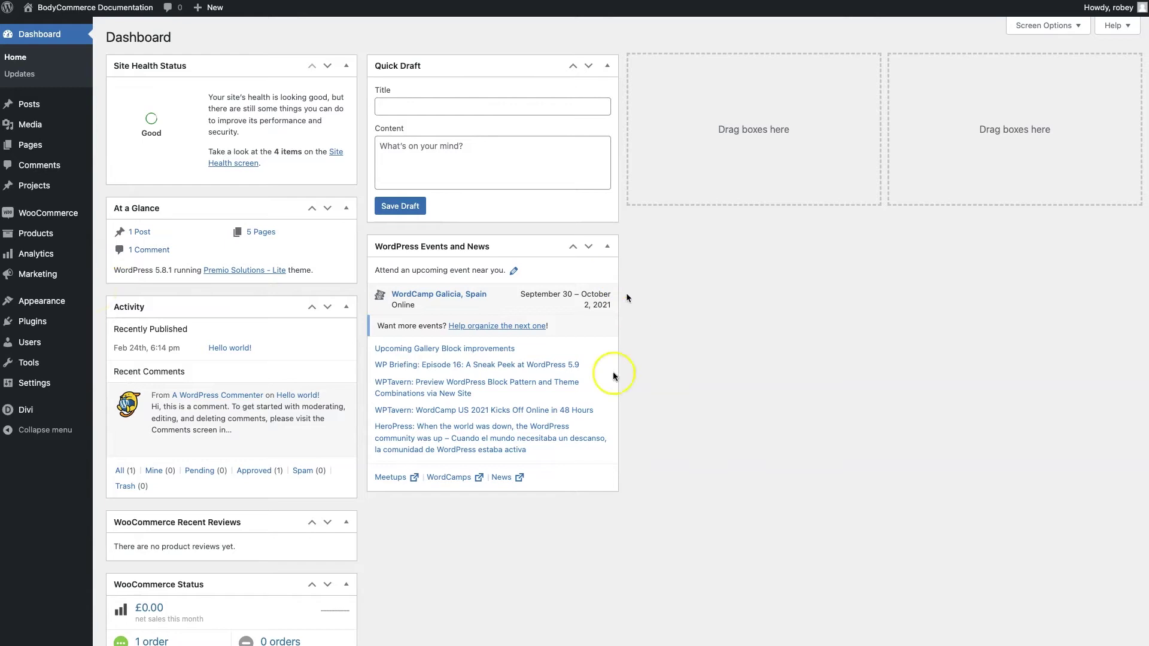
Go to Plugins > Add New in the WordPress admin sidebar
{"action": "mouse_move", "coordinate": [24, 322]}
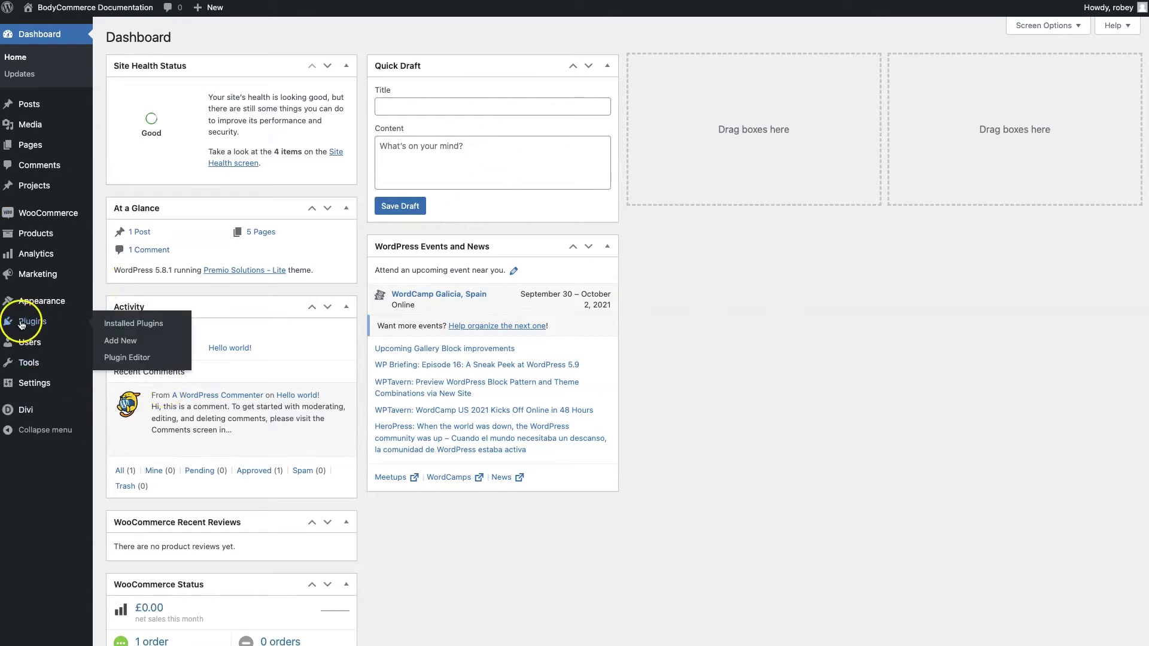
{"action": "left_click", "coordinate": [124, 342]}
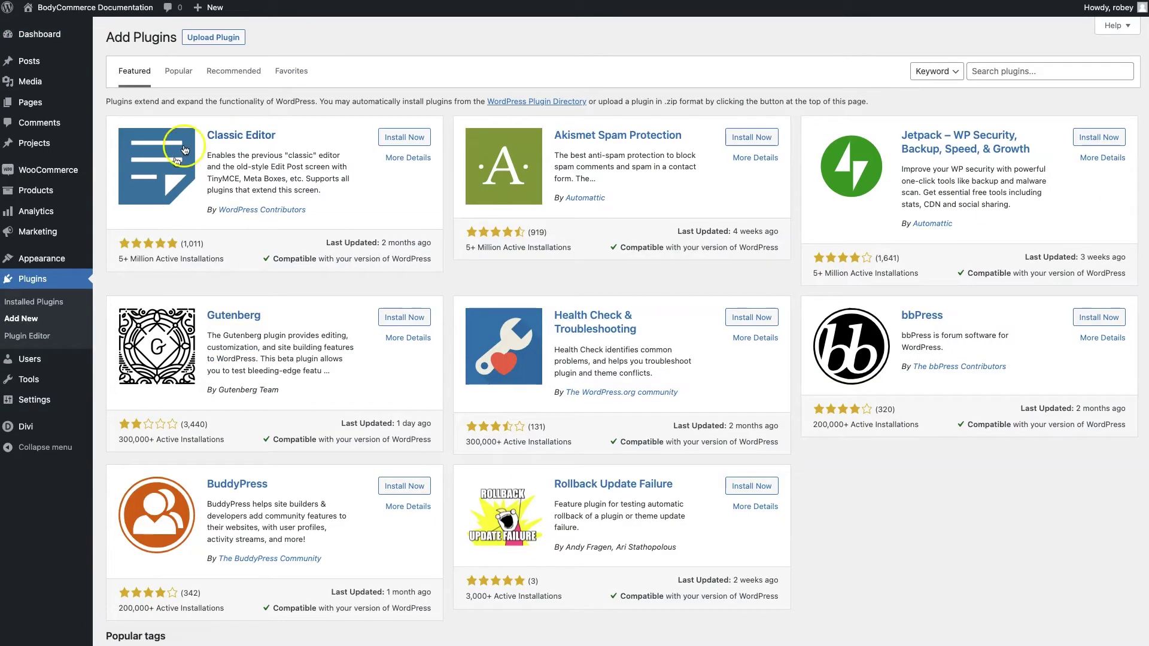
Upload divi-bodycommerce.6.2.5.1.zip, install it, and activate the Divi BodyCommerce plugin
{"action": "left_click", "coordinate": [221, 40]}
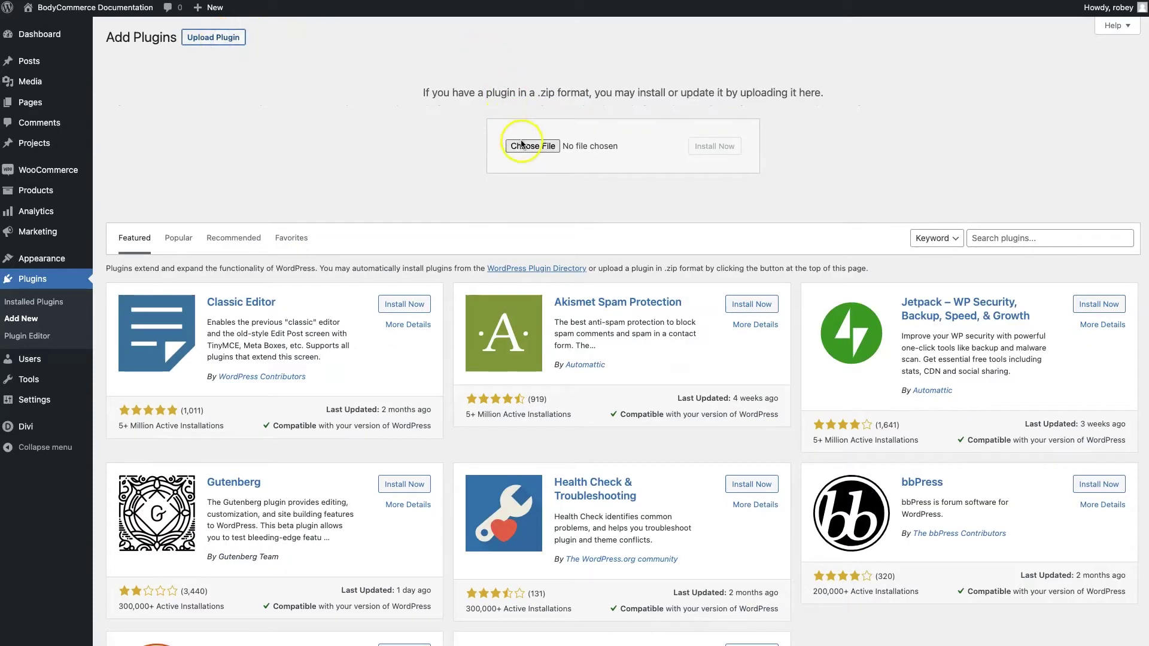
{"action": "left_click", "coordinate": [522, 146]}
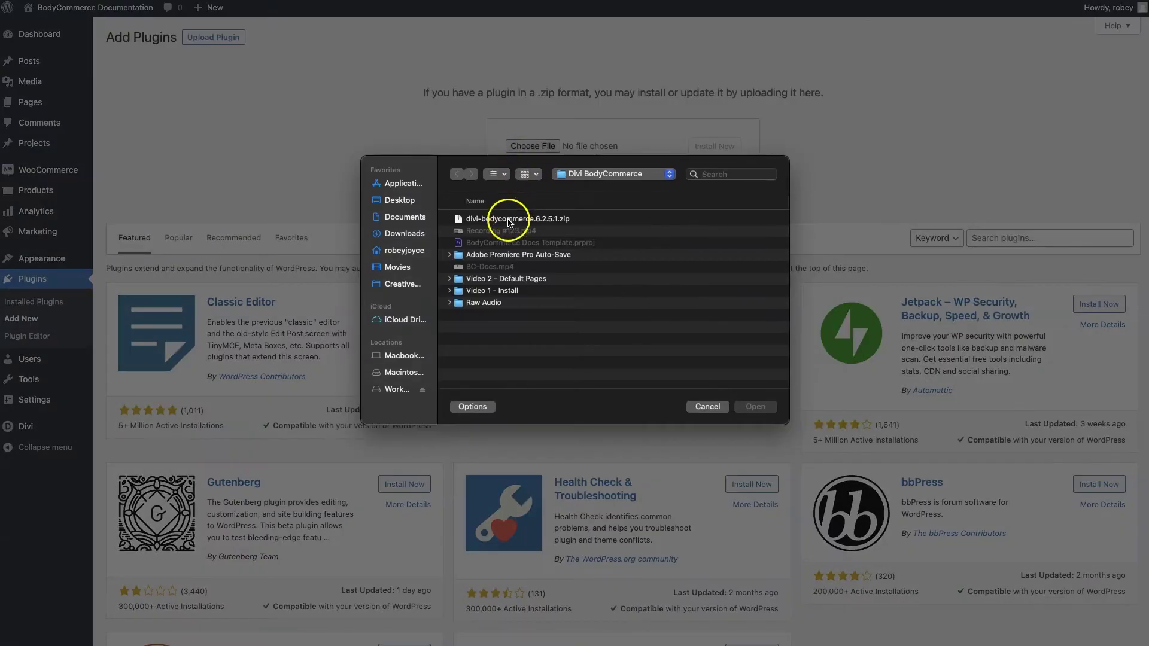
{"action": "left_click", "coordinate": [510, 220]}
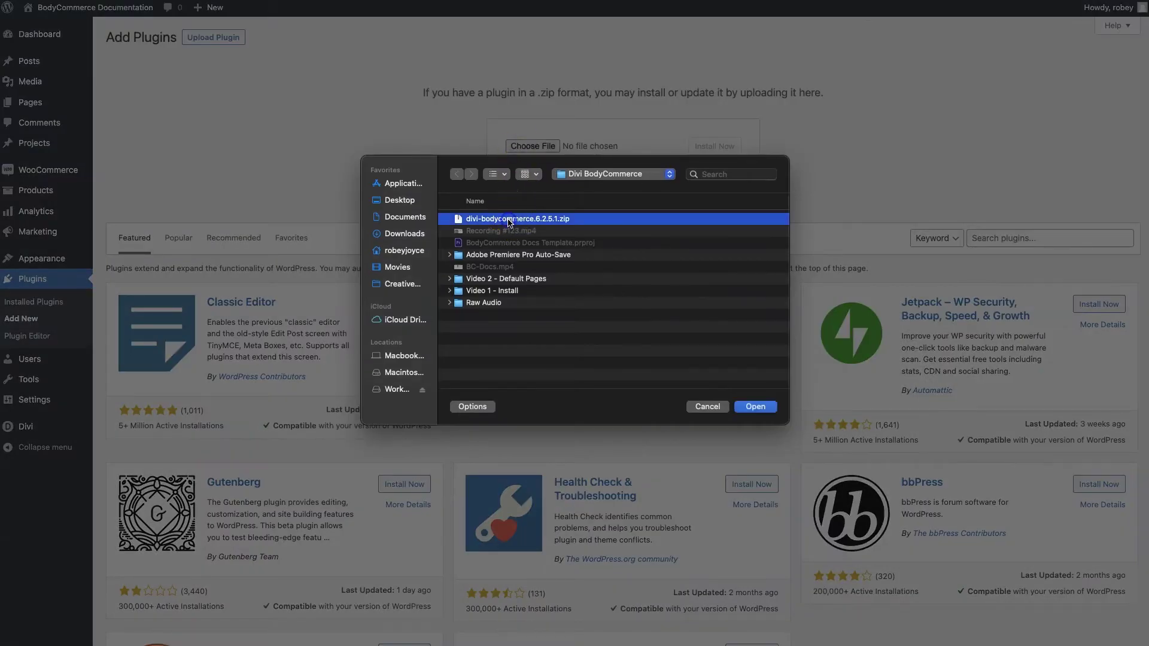
{"action": "left_click", "coordinate": [755, 407]}
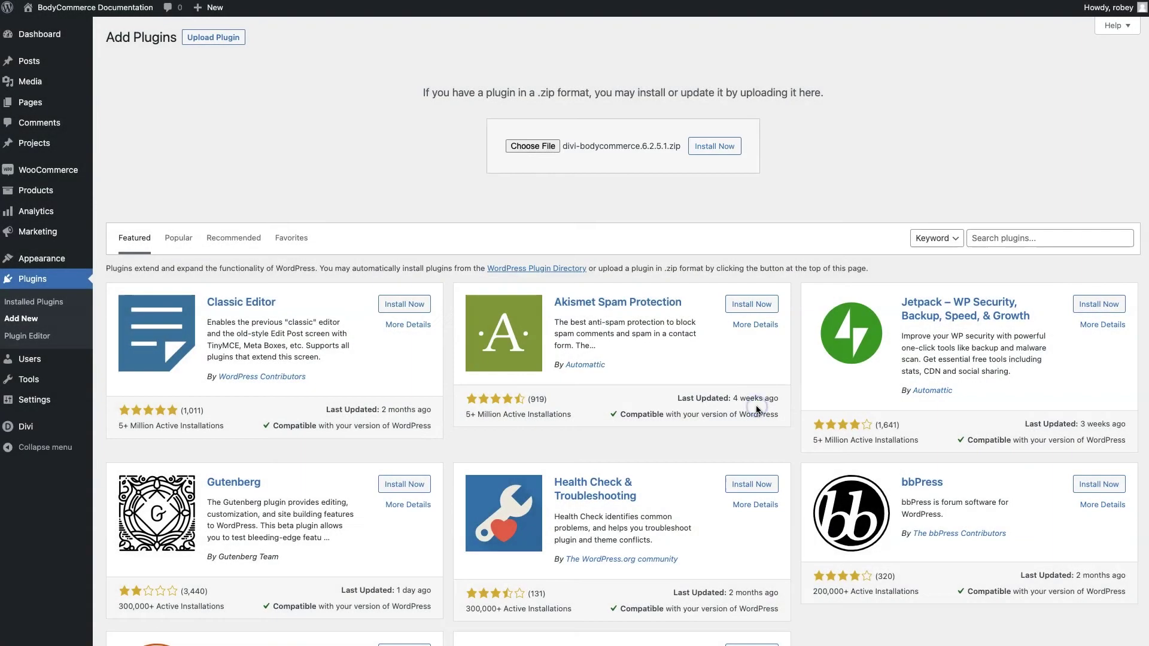
{"action": "left_click", "coordinate": [725, 150]}
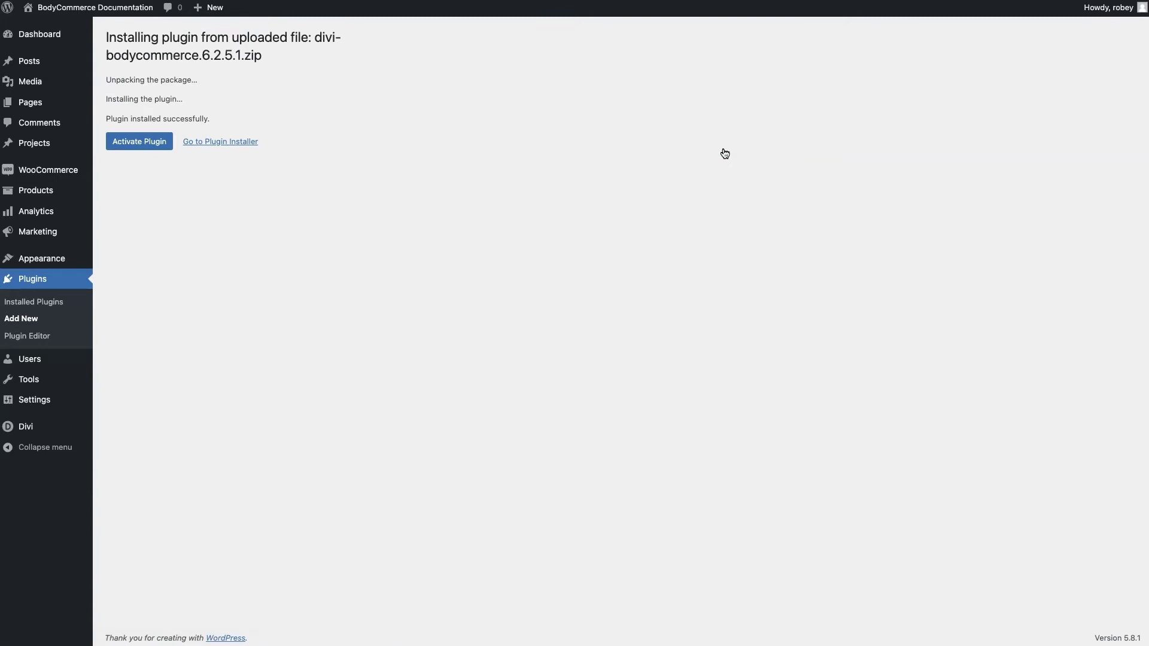
{"action": "left_click", "coordinate": [139, 143]}
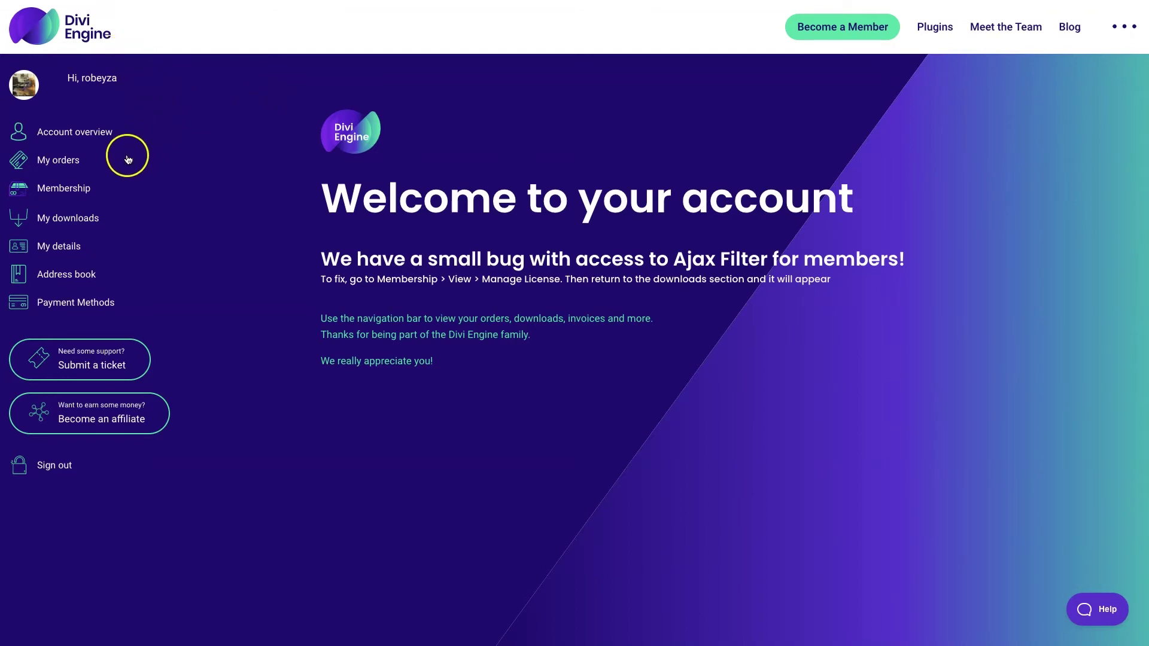
Open Manage License for the Divi Engine Membership order under My orders
{"action": "left_click", "coordinate": [69, 162]}
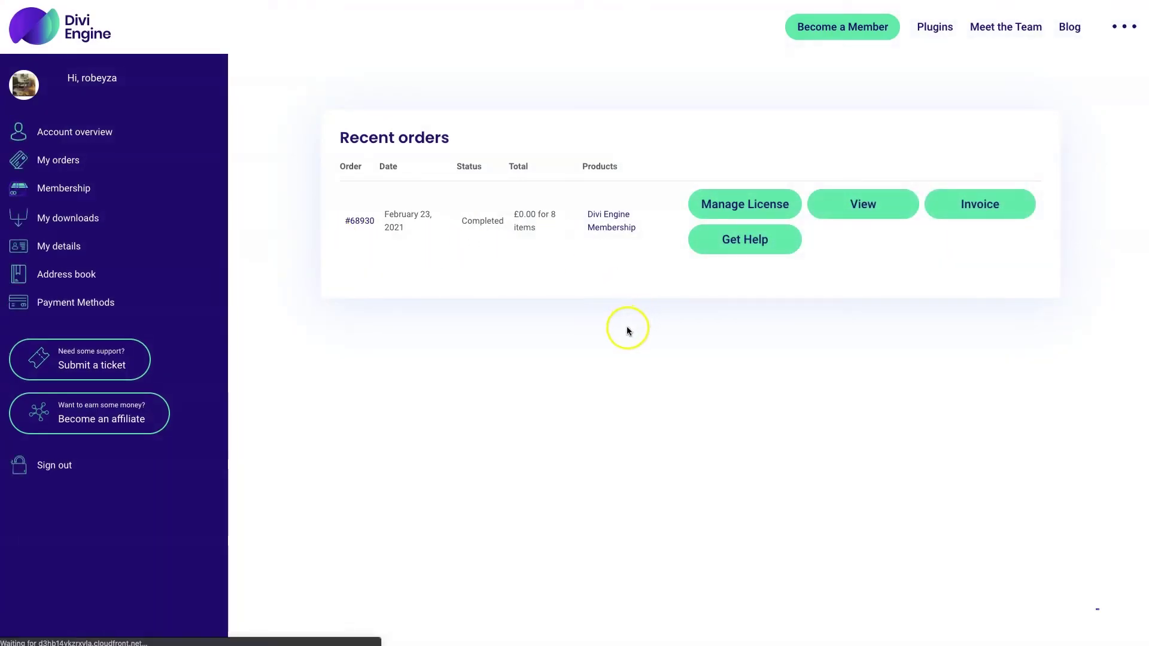
{"action": "left_click", "coordinate": [755, 215]}
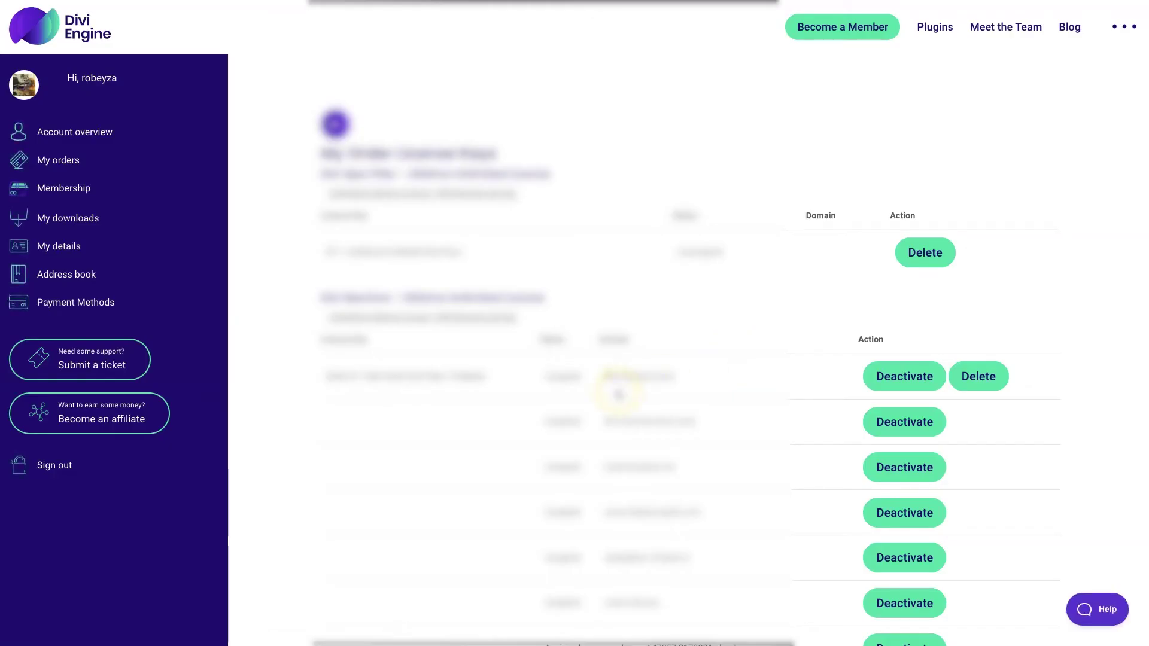
Generate a Divi BodyCommerce license key using the Key Generator's plugin dropdown
{"action": "scroll", "coordinate": [619, 395], "scroll_direction": "down", "scroll_amount": 10}
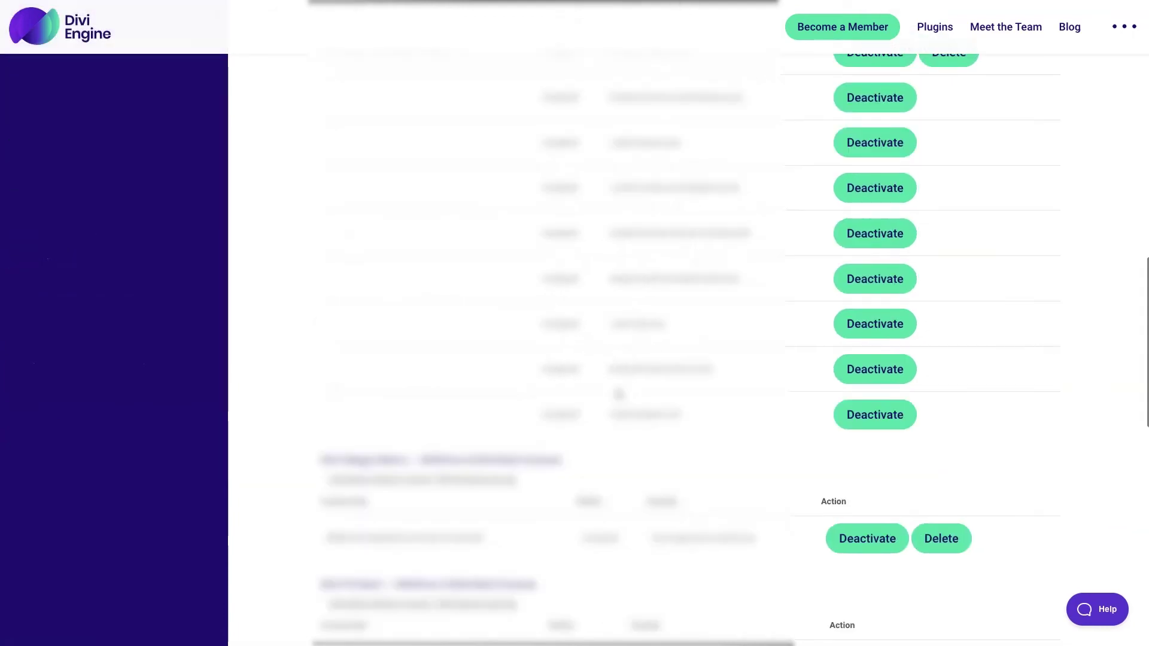
{"action": "scroll", "coordinate": [619, 395], "scroll_direction": "up", "scroll_amount": 10}
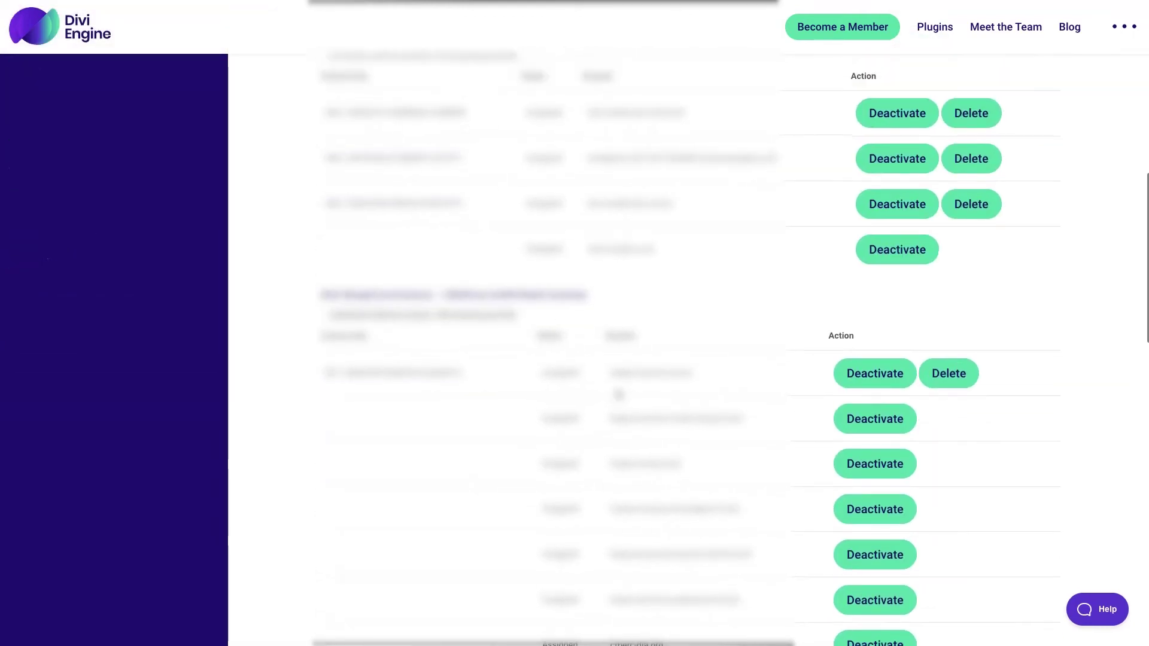
{"action": "scroll", "coordinate": [619, 395], "scroll_direction": "down", "scroll_amount": 5}
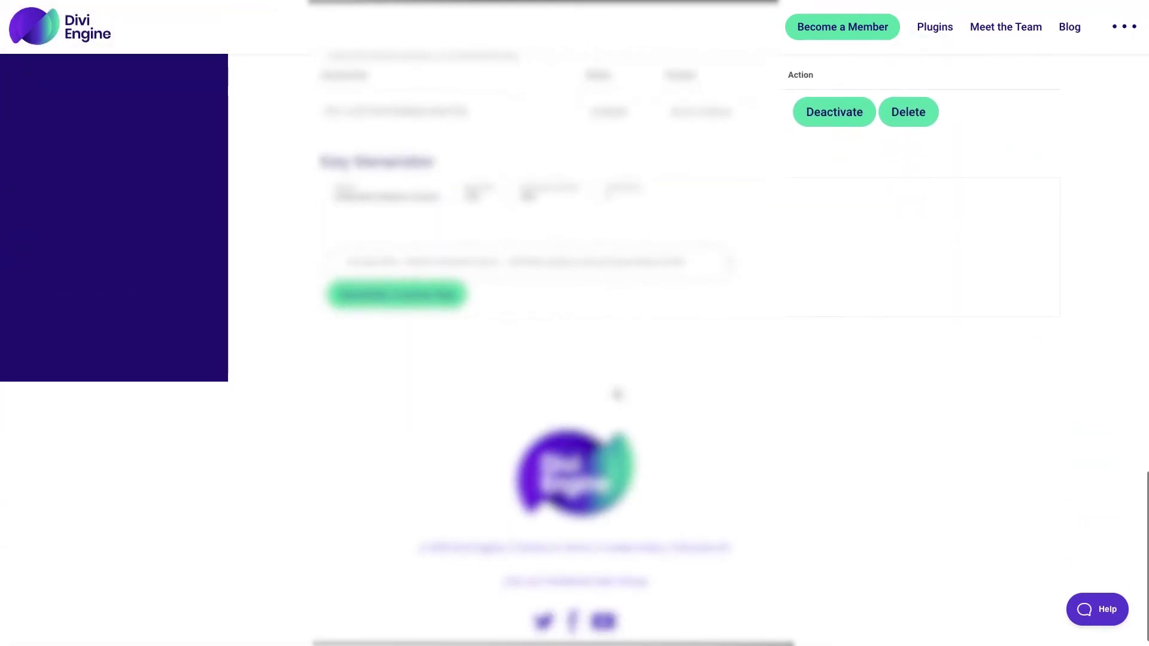
{"action": "left_click", "coordinate": [346, 192]}
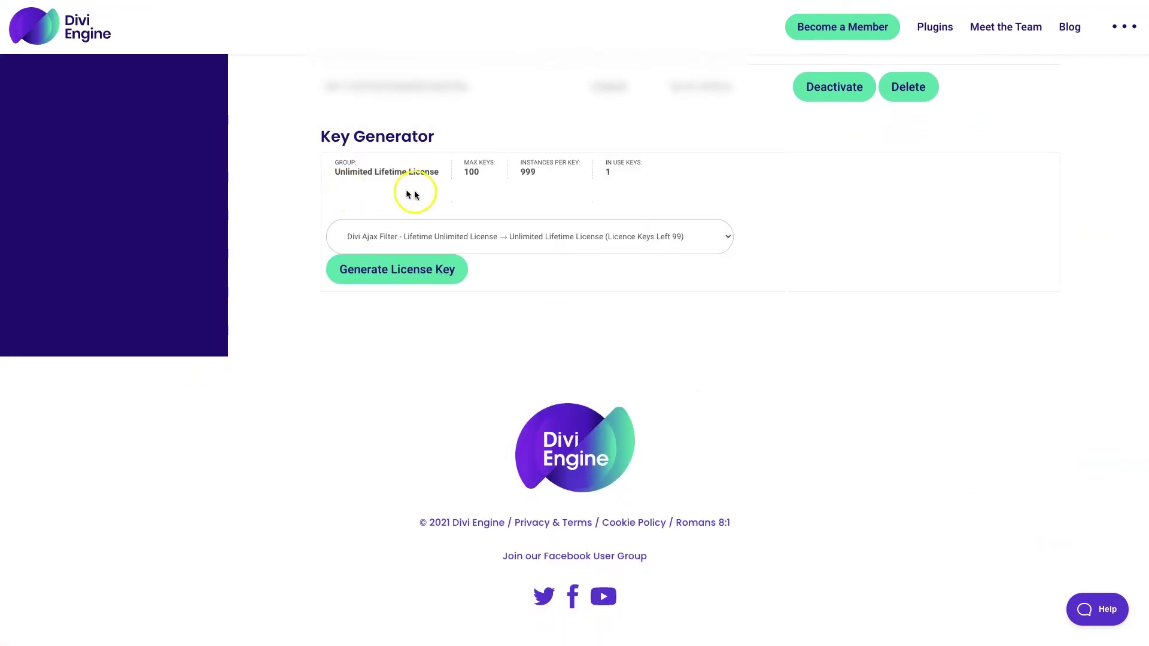
{"action": "left_click", "coordinate": [468, 241]}
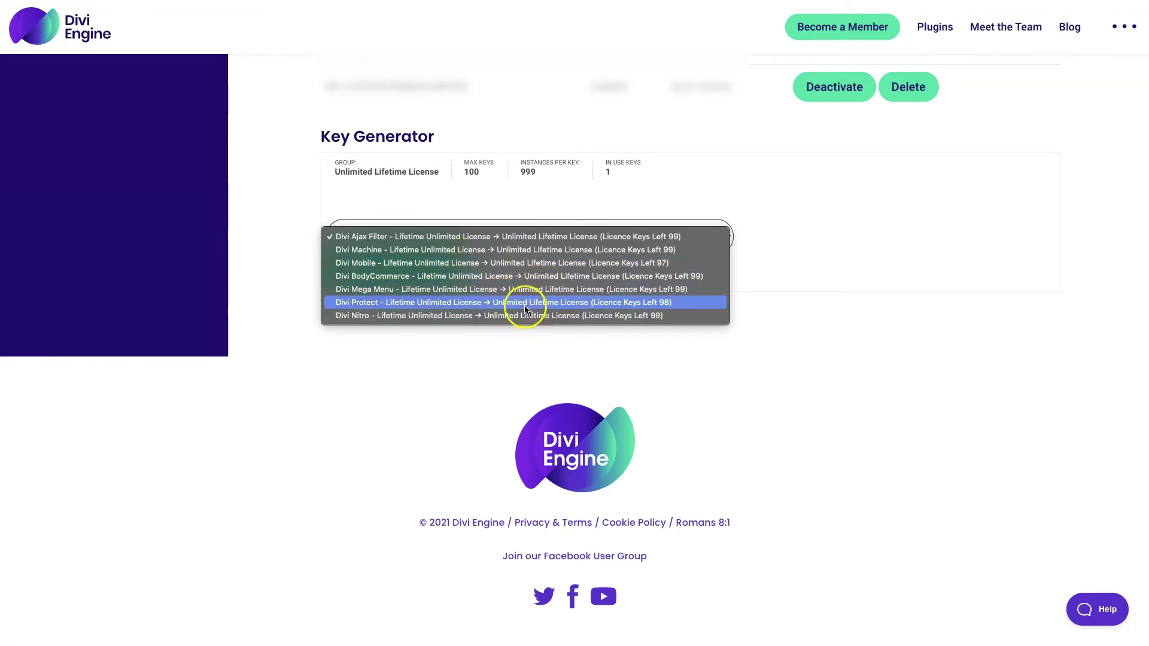
{"action": "left_click", "coordinate": [529, 277]}
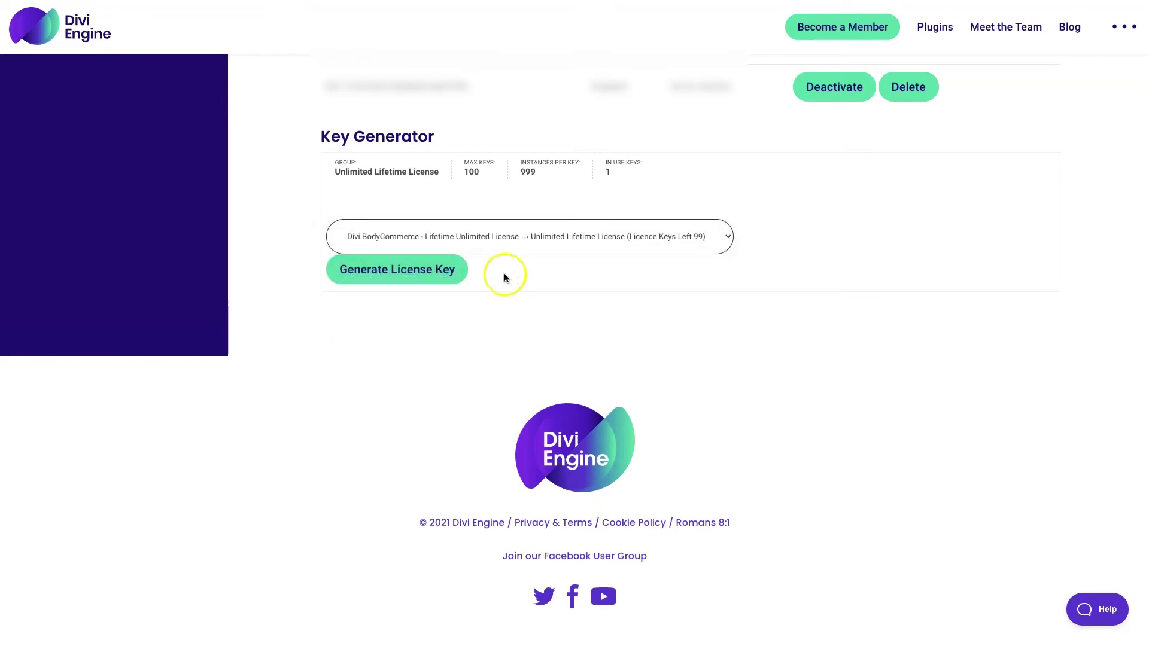
{"action": "left_click", "coordinate": [431, 272]}
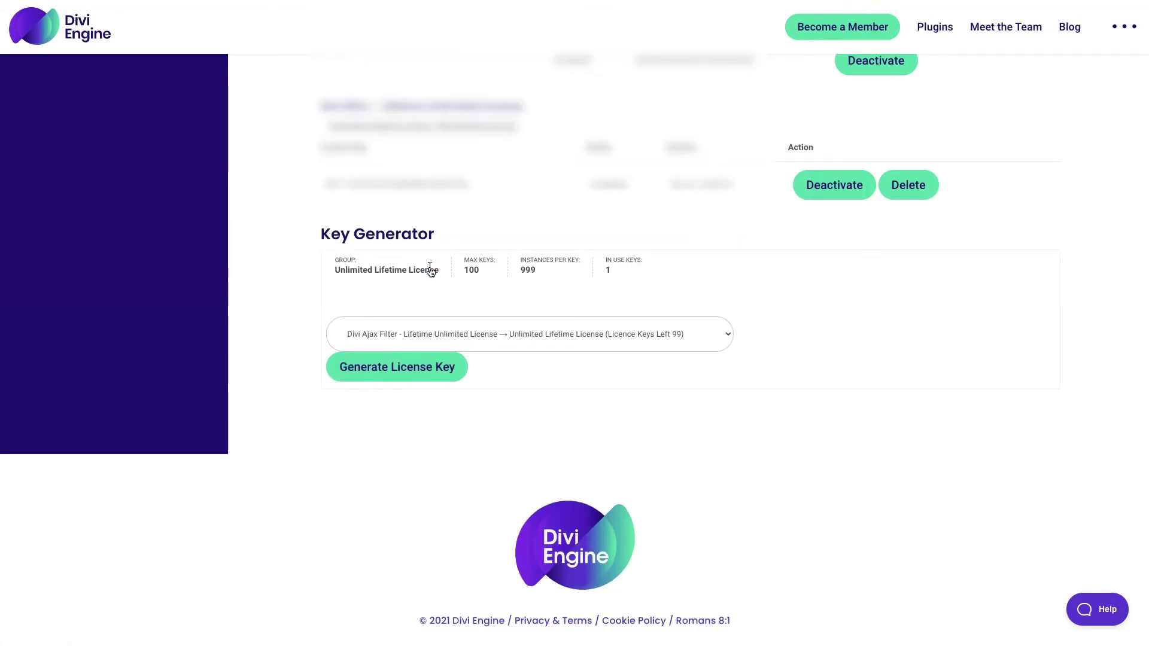
{"action": "scroll", "coordinate": [431, 271], "scroll_direction": "down", "scroll_amount": 1}
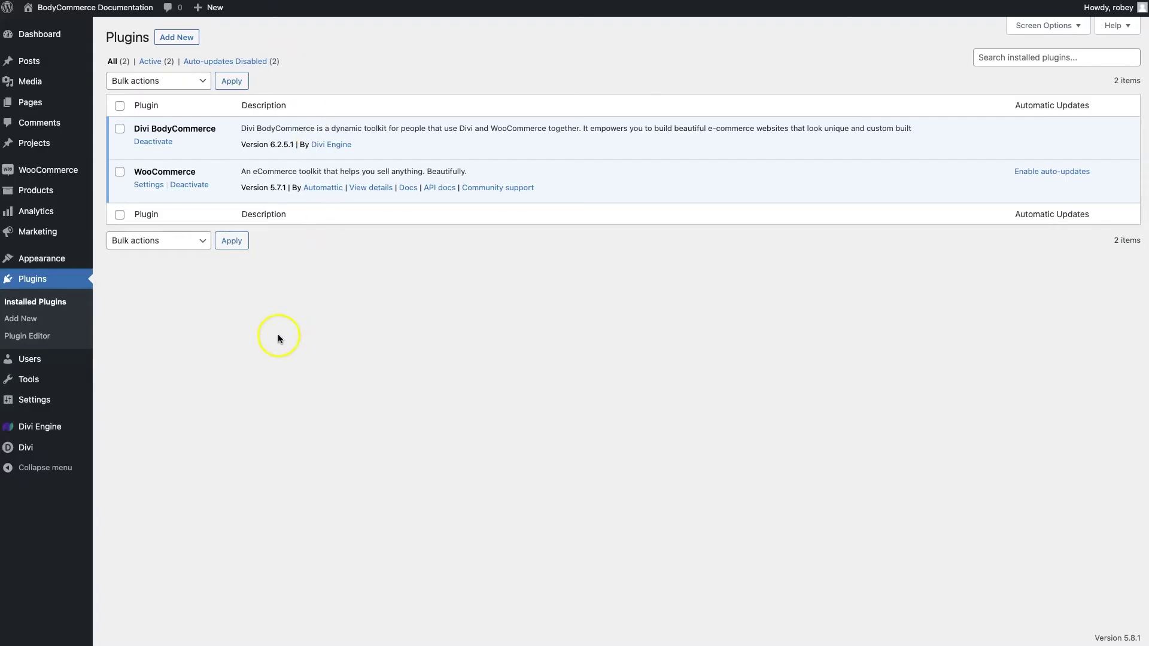
Open BodyCommerce settings under Divi Engine and check its License tab
{"action": "mouse_move", "coordinate": [61, 427]}
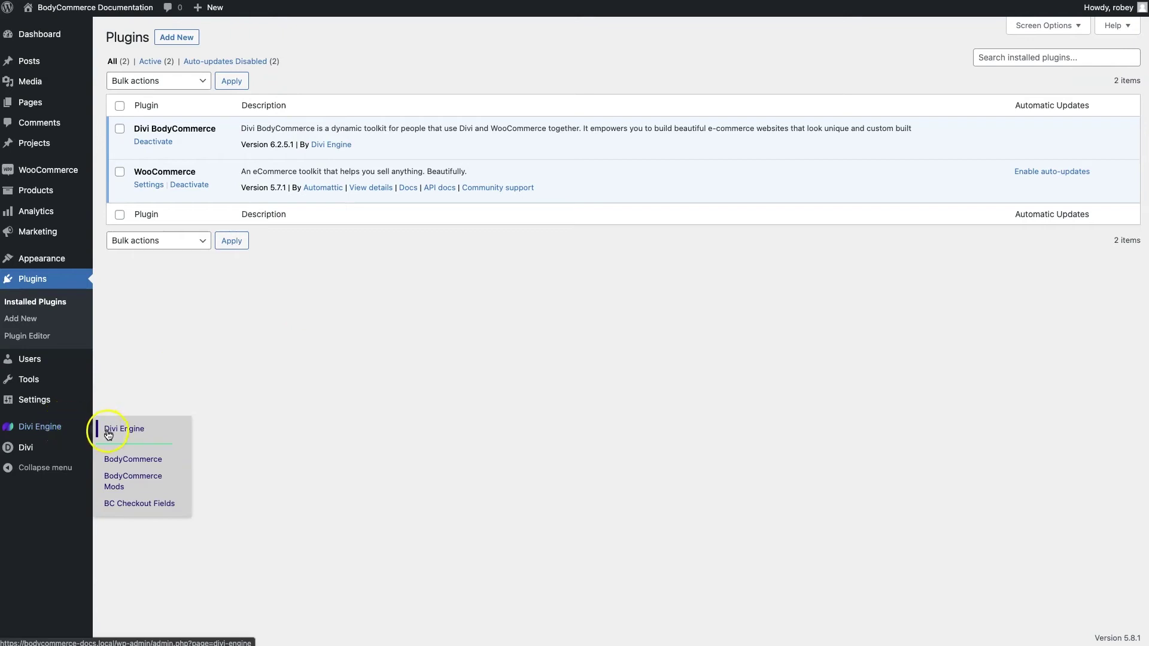
{"action": "left_click", "coordinate": [119, 458]}
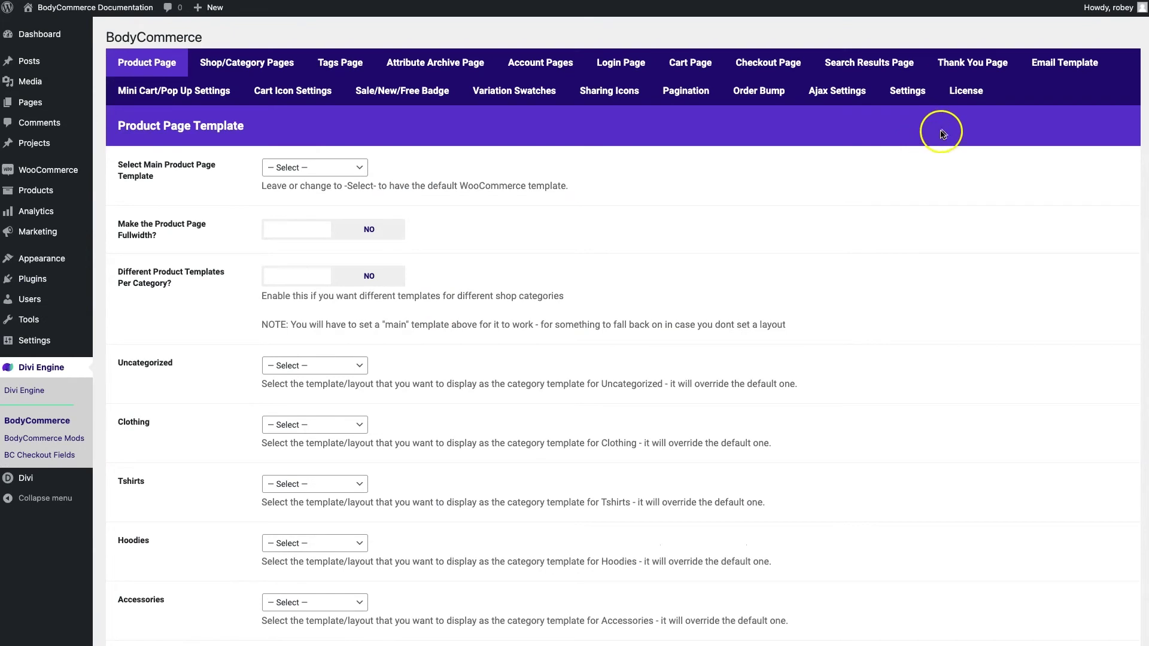
{"action": "left_click", "coordinate": [968, 95]}
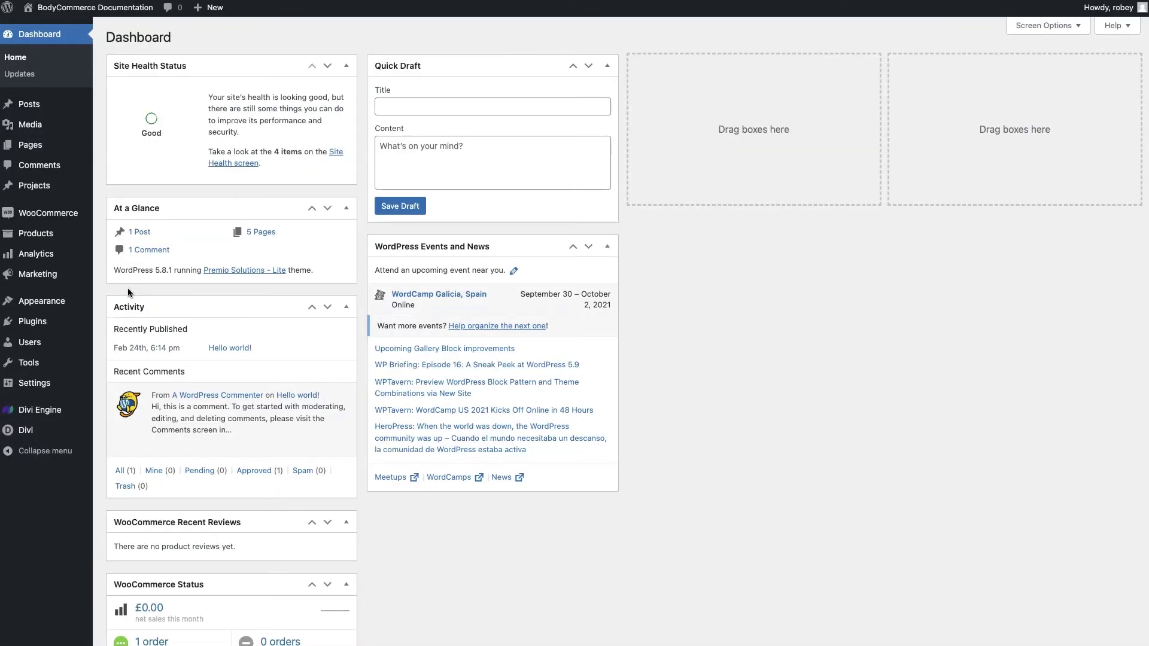
Open the Divi Engine submenu page from the WordPress admin sidebar
{"action": "mouse_move", "coordinate": [72, 417]}
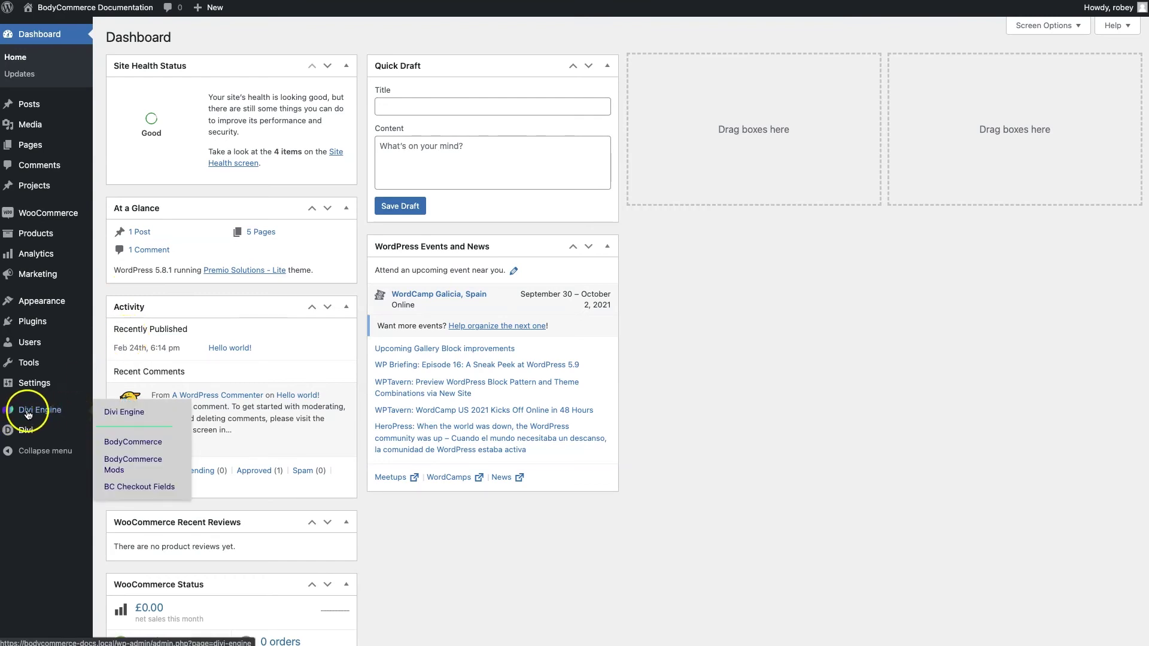
{"action": "left_click", "coordinate": [134, 411]}
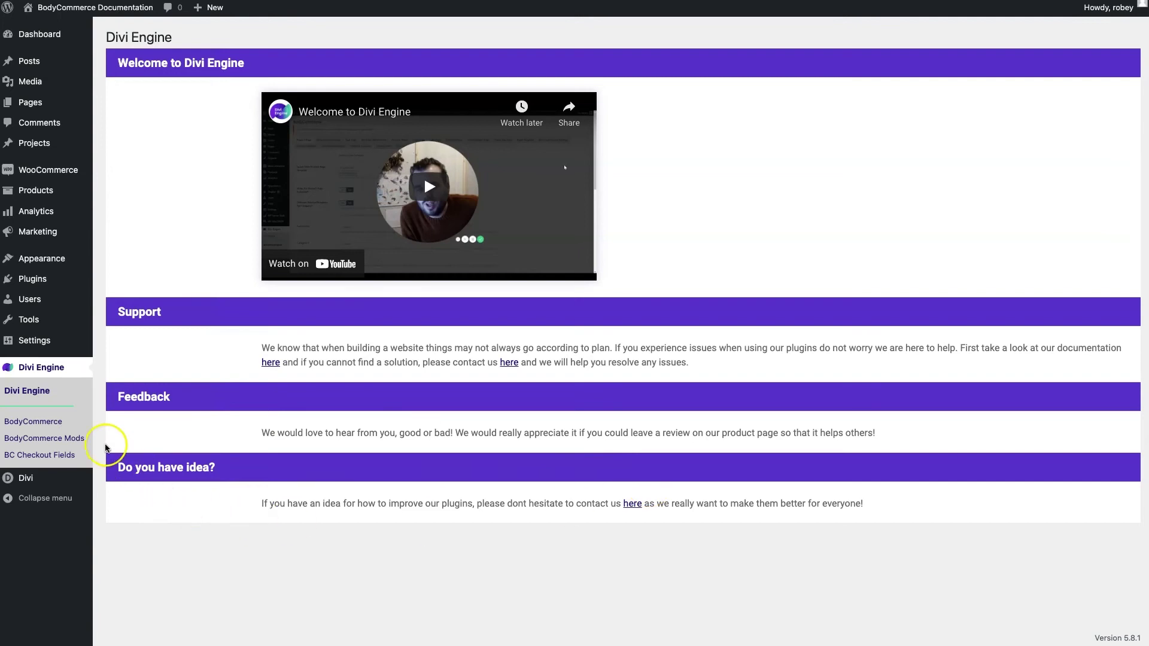
Navigate via BodyCommerce and BodyCommerce Mods to the BC Checkout Fields list
{"action": "left_click", "coordinate": [42, 424]}
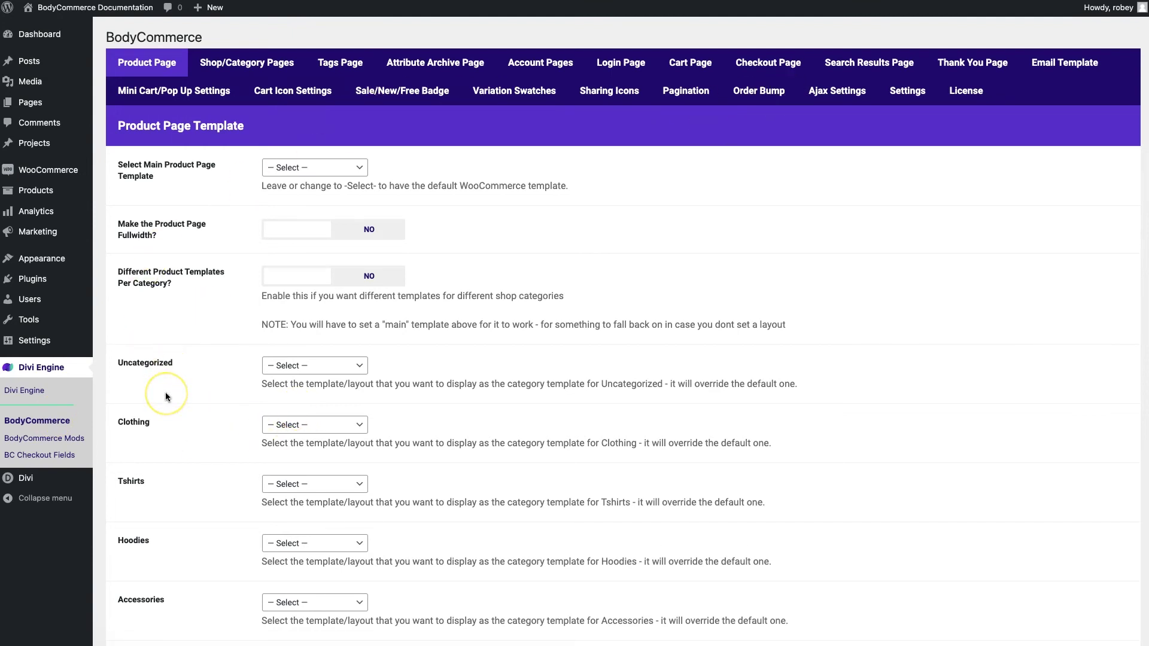
{"action": "left_click", "coordinate": [70, 444]}
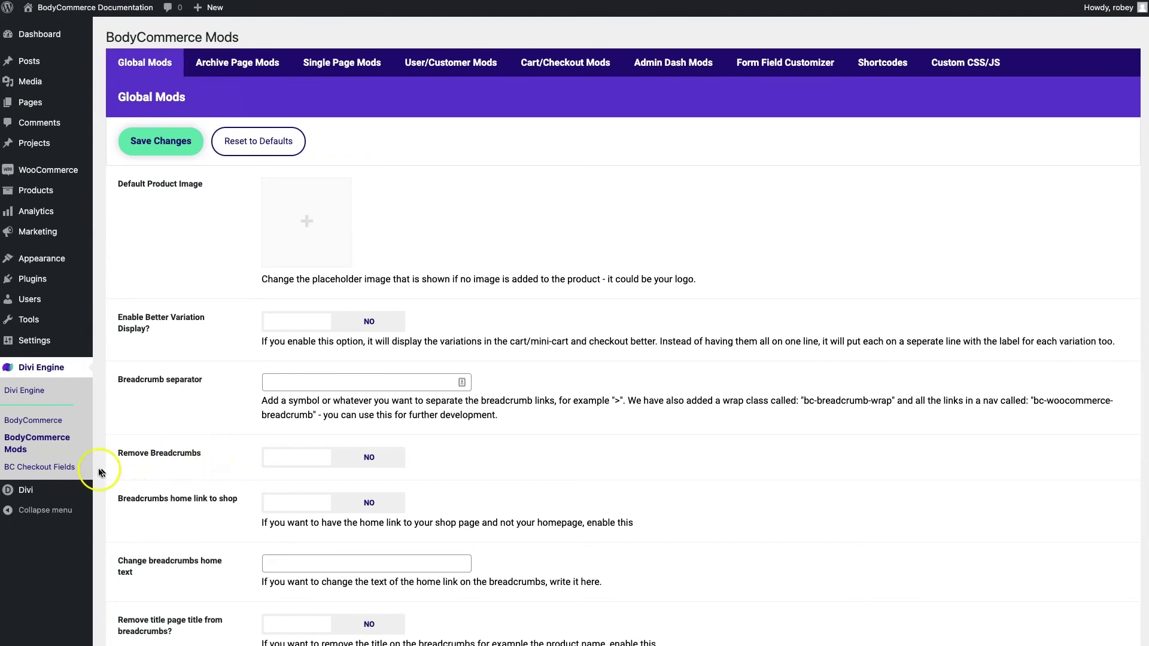
{"action": "left_click", "coordinate": [56, 468]}
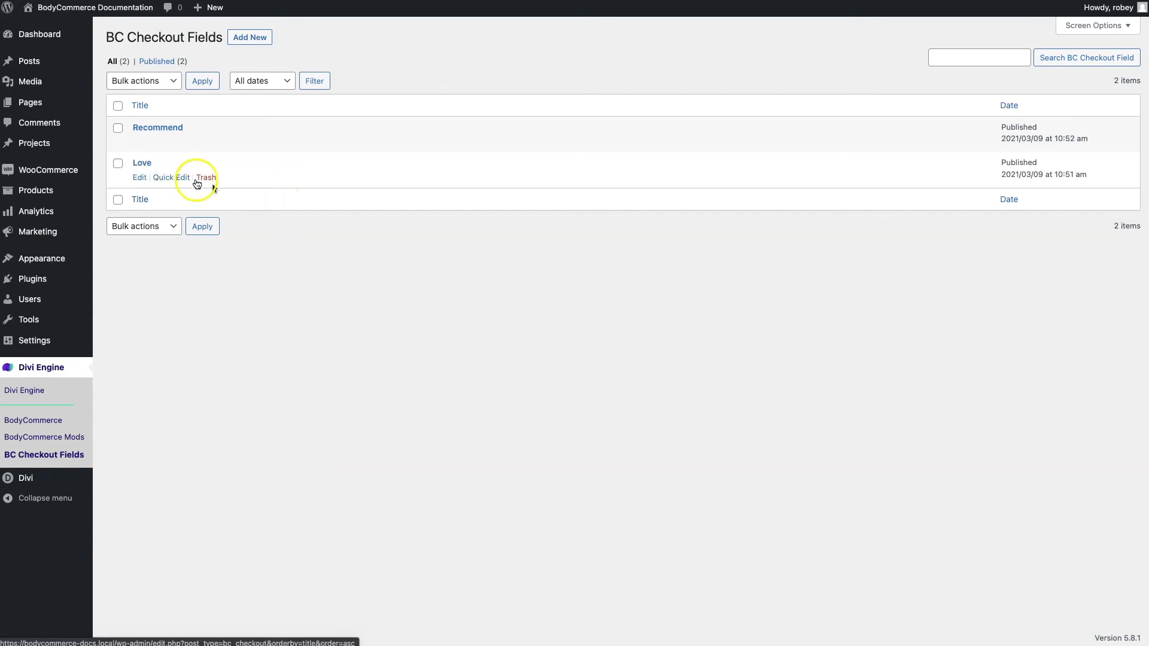
{"action": "mouse_move", "coordinate": [171, 178]}
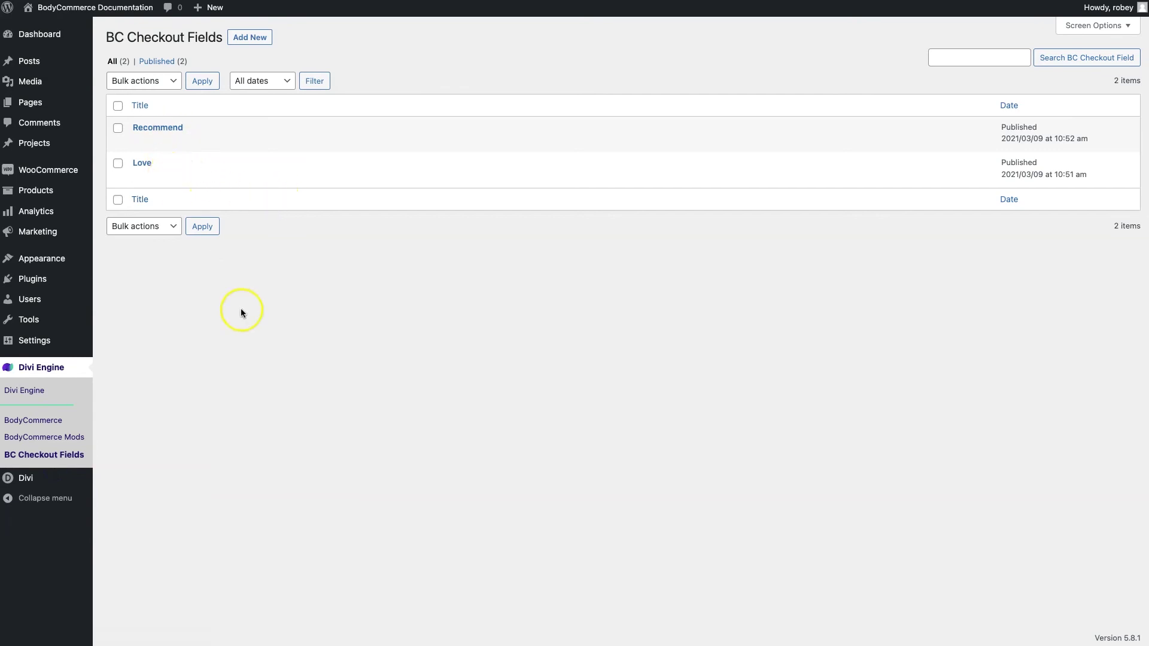